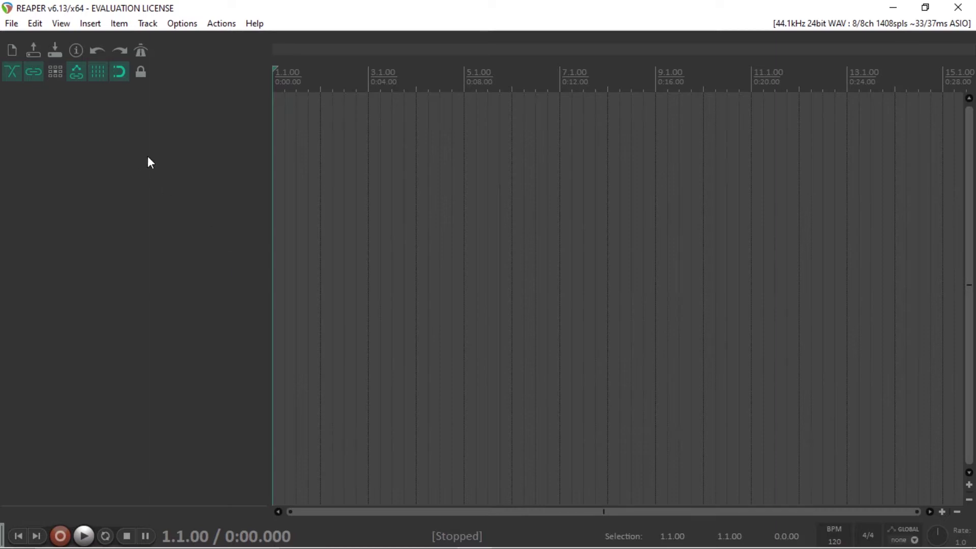
Step: Import "Musica Gravando em 60 Minutos (Mix).wav" from the Backup (G:) drive, ignoring the filename tempo, and move it to the project start
key(Delete)
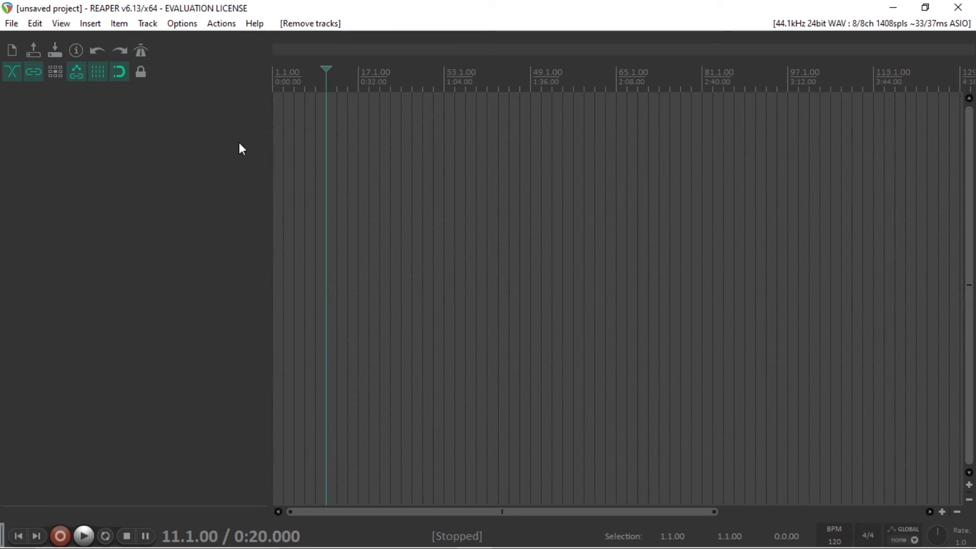
mouse_move(299, 534)
click(538, 500)
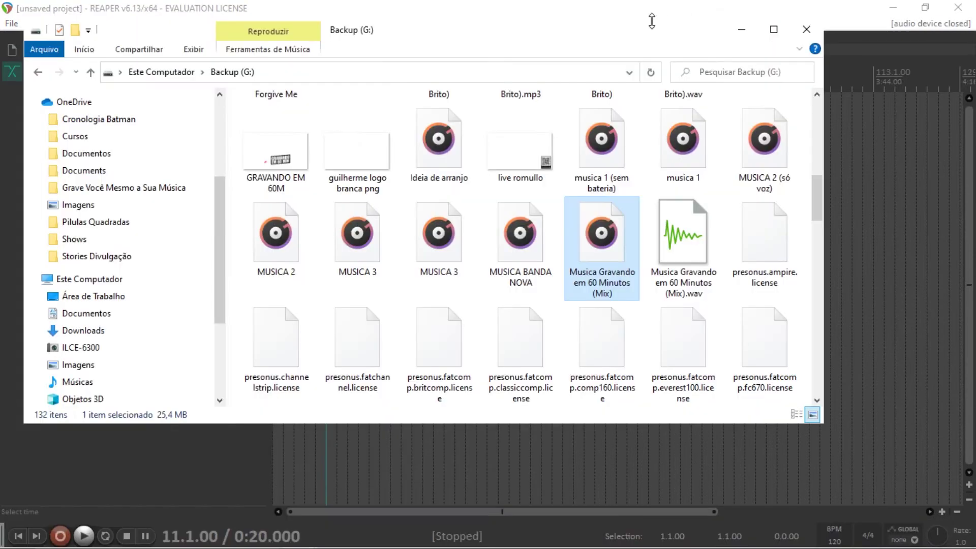
drag(619, 35, 292, 63)
drag(238, 265, 527, 163)
click(579, 6)
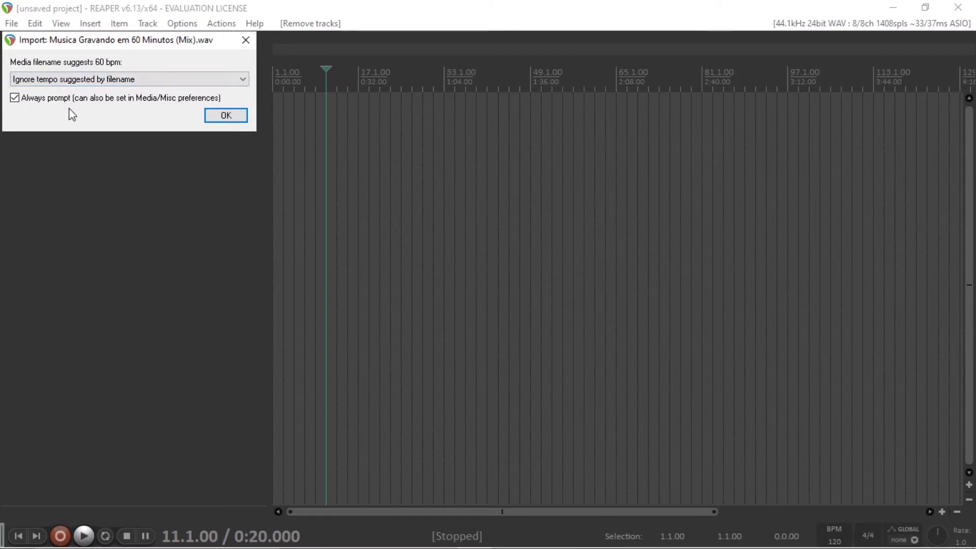
click(227, 118)
drag(613, 142, 337, 141)
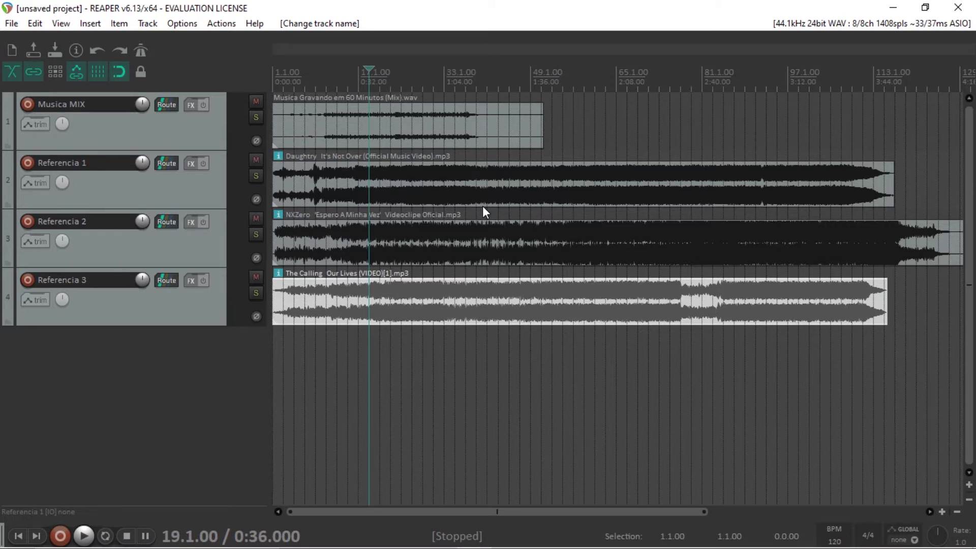
Step: Listen to Referencia 1 alone from near the project start, stop playback and remove its solo
click(322, 81)
click(276, 79)
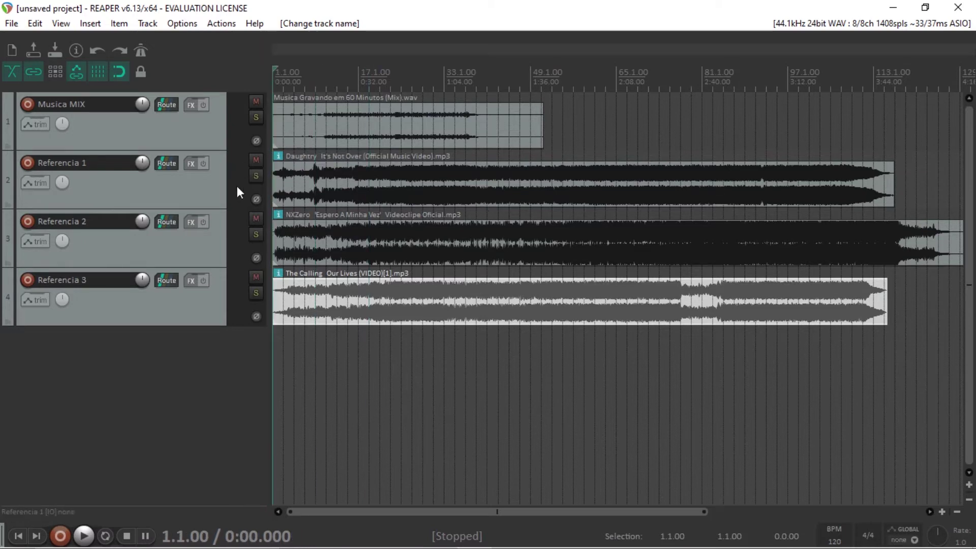
click(255, 176)
key(space)
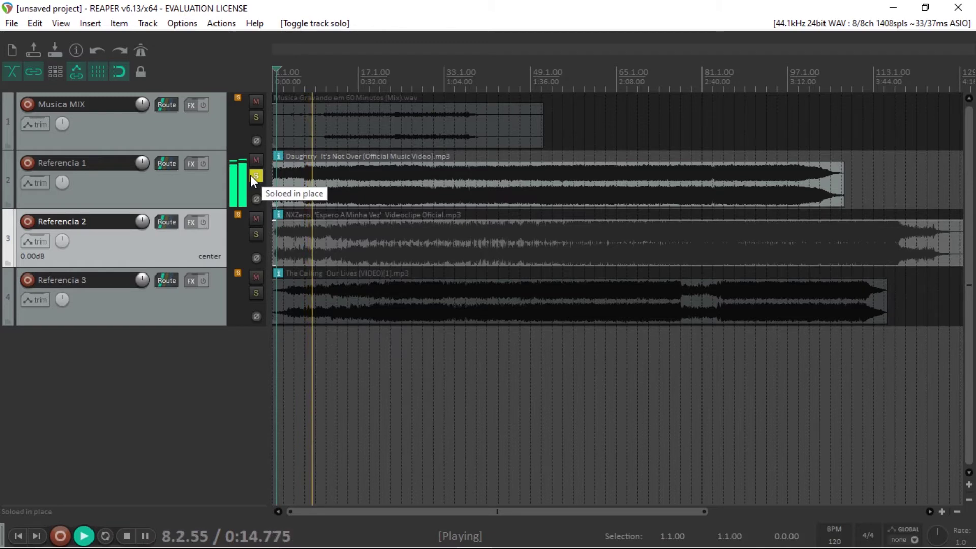
key(space)
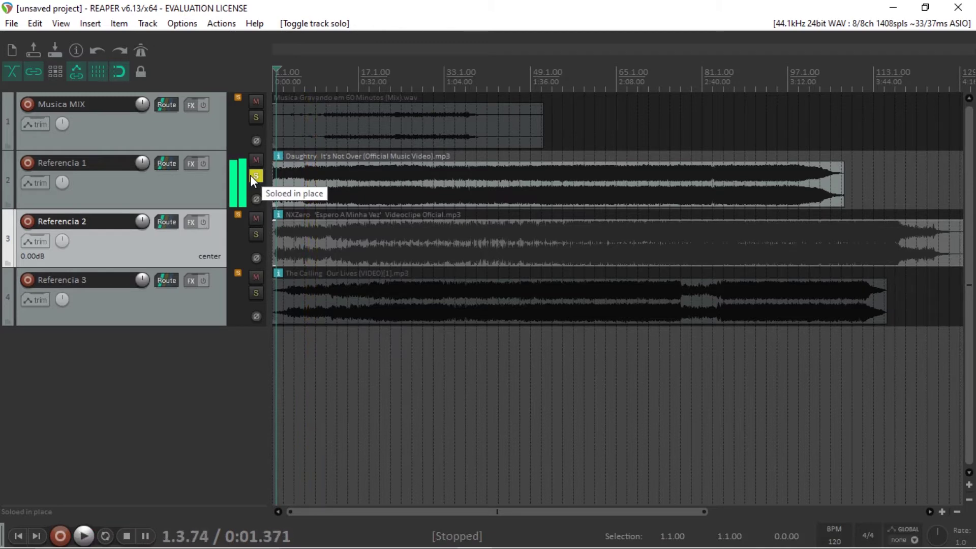
click(251, 175)
Step: Listen to Referencia 2 alone from measure 41 and again from measure 51, ending with its solo removed and playback stopped
click(255, 235)
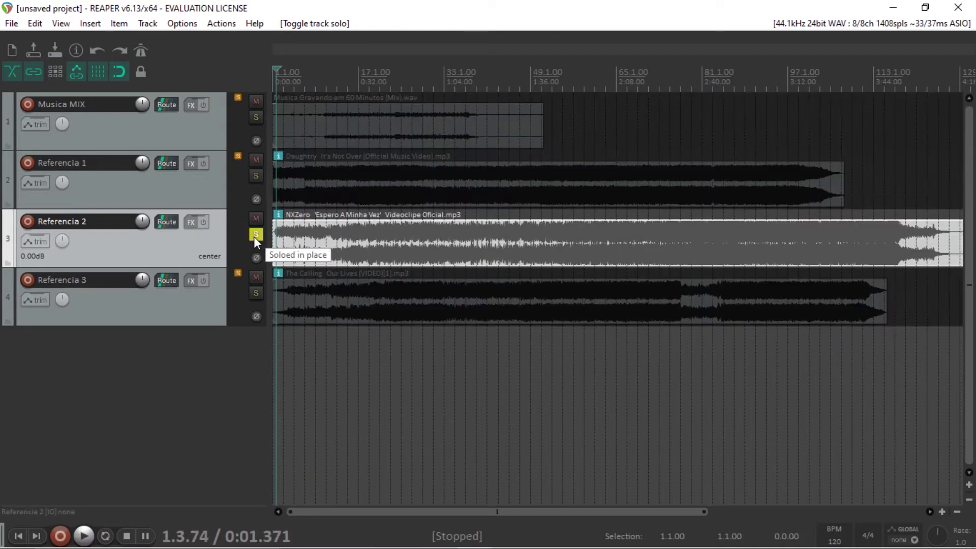
click(487, 75)
key(space)
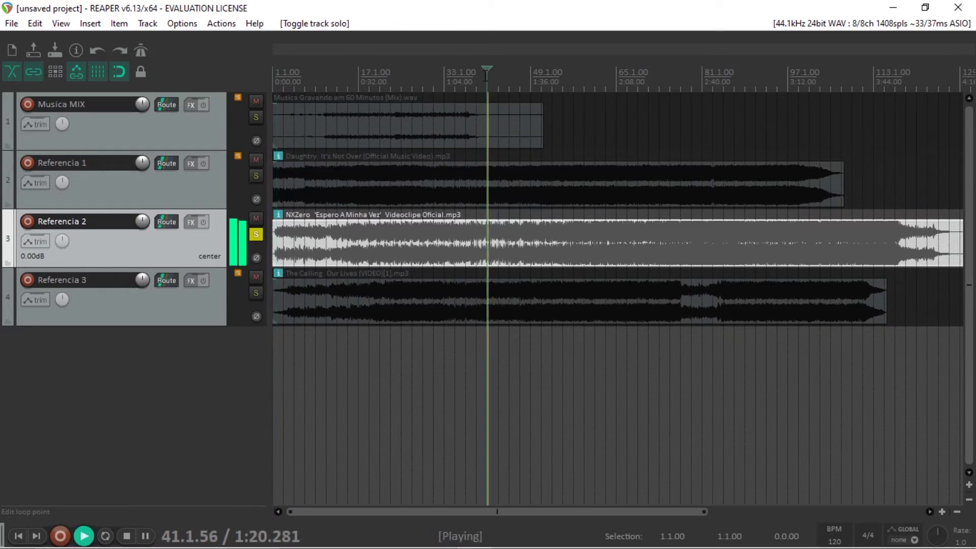
click(538, 77)
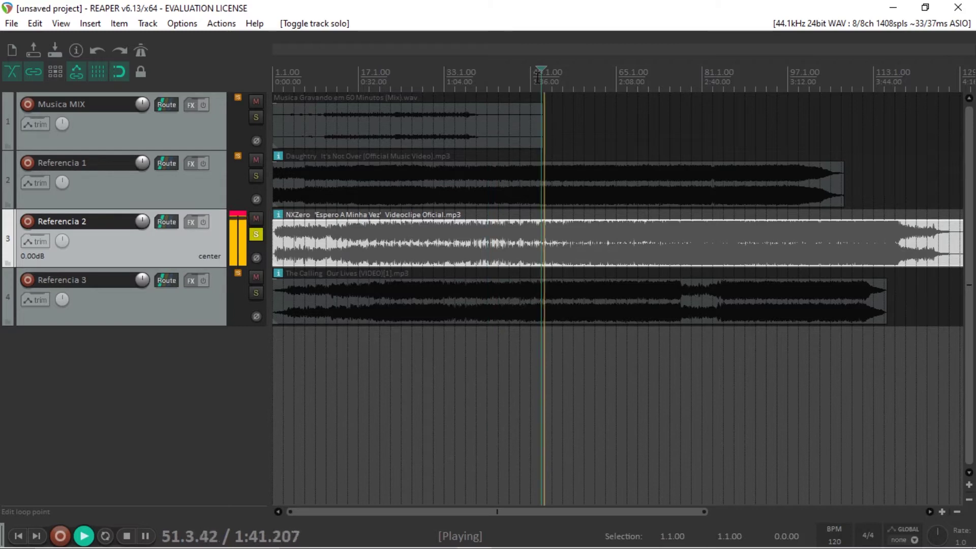
click(254, 233)
key(space)
Step: Listen to Referencia 3 alone from measure 33, stop playback and remove its solo
click(254, 293)
click(445, 77)
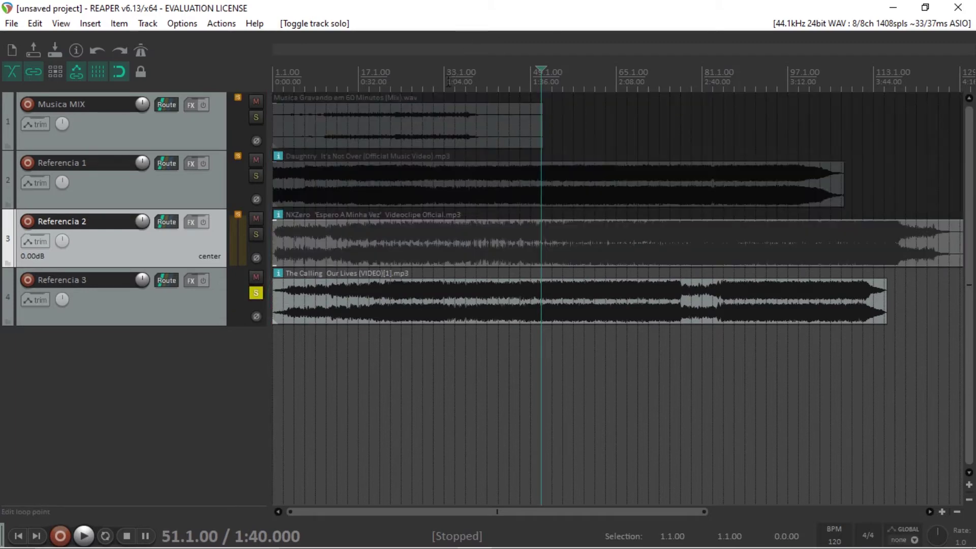
key(space)
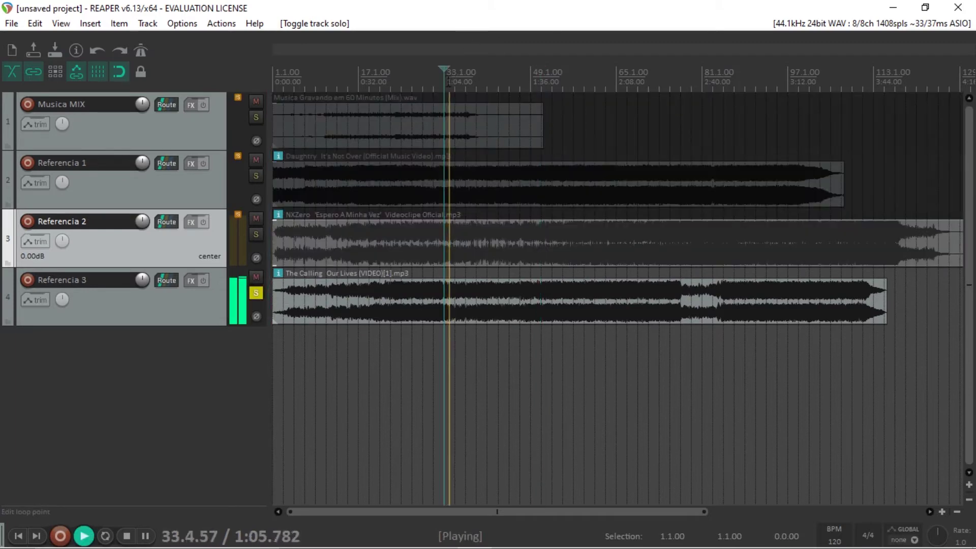
key(space)
click(255, 293)
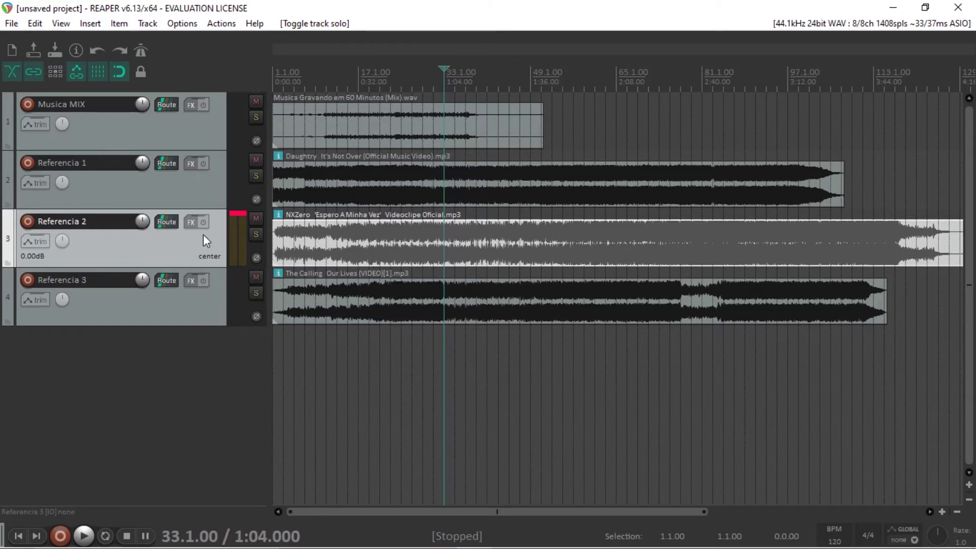
Step: Enlarge the Referencia 1 and Musica MIX tracks to compare their waveforms, and listen to Musica MIX alone from measure 11
drag(195, 207, 194, 339)
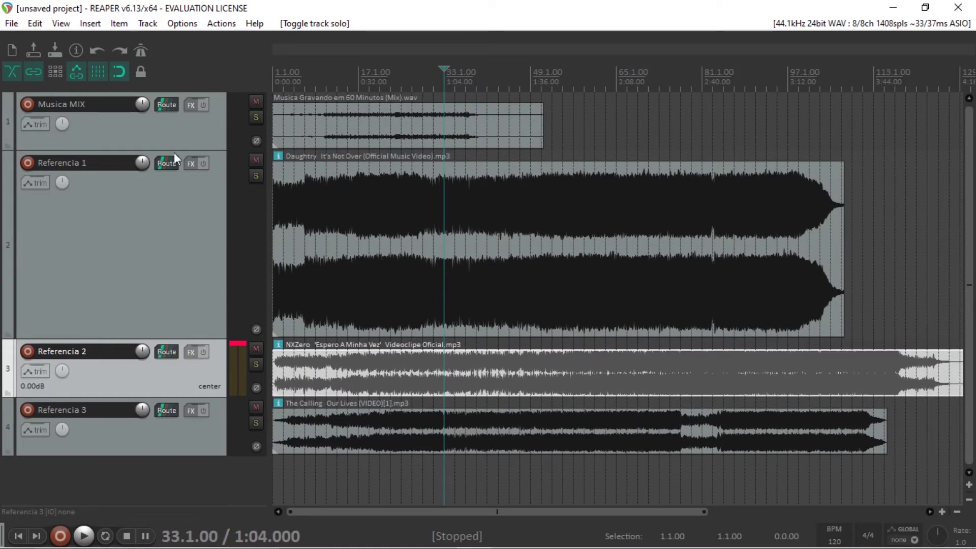
drag(205, 150, 207, 234)
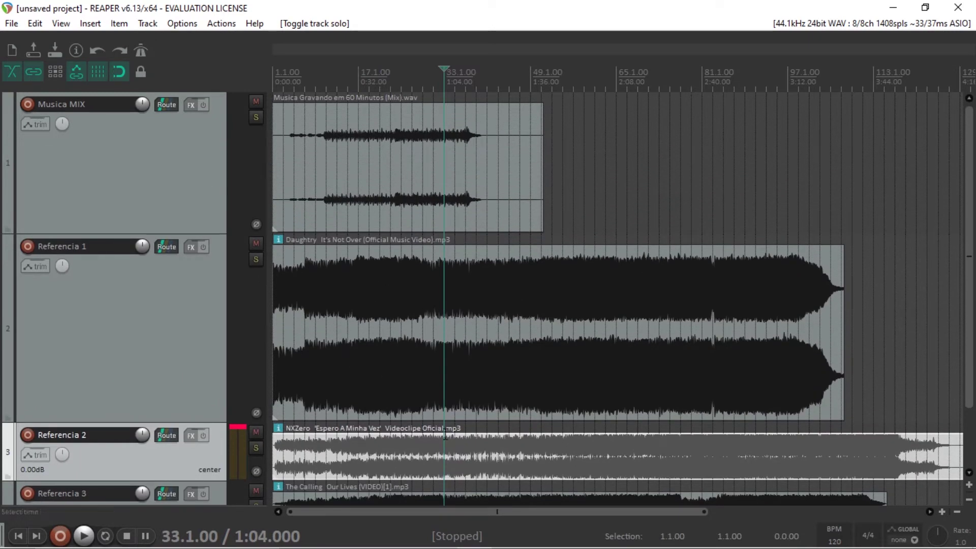
click(326, 75)
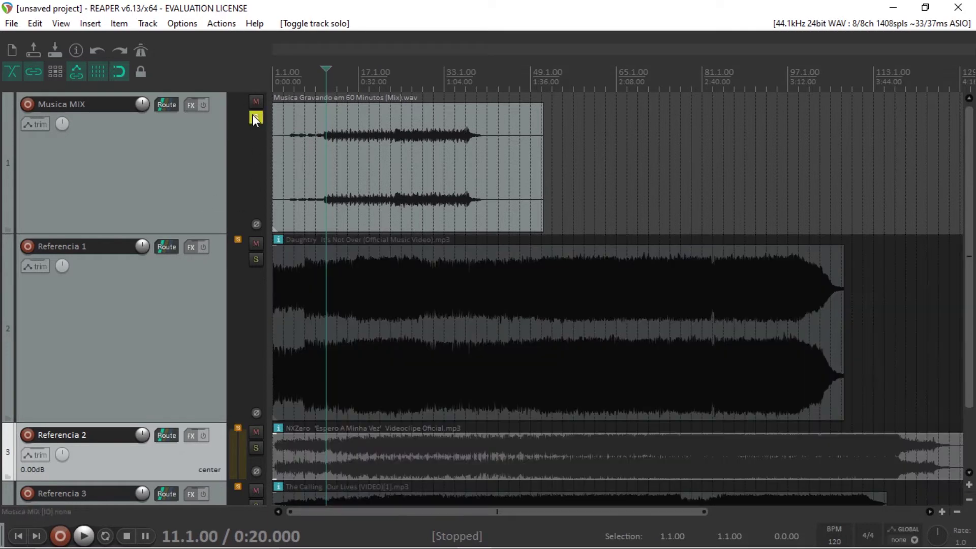
click(256, 117)
key(space)
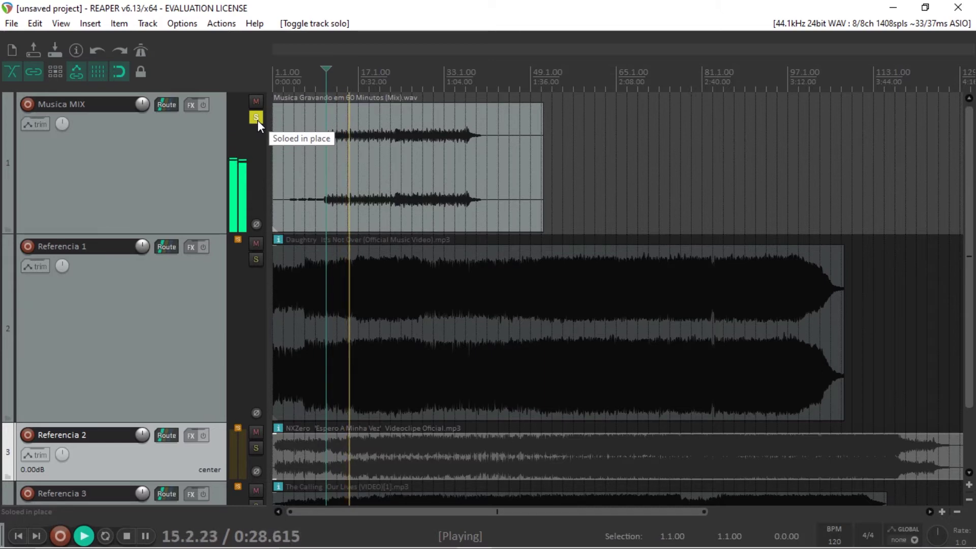
key(space)
Step: Shrink the Referencia 1 track back to about the height of the other reference tracks
scroll(967, 336, down, 2)
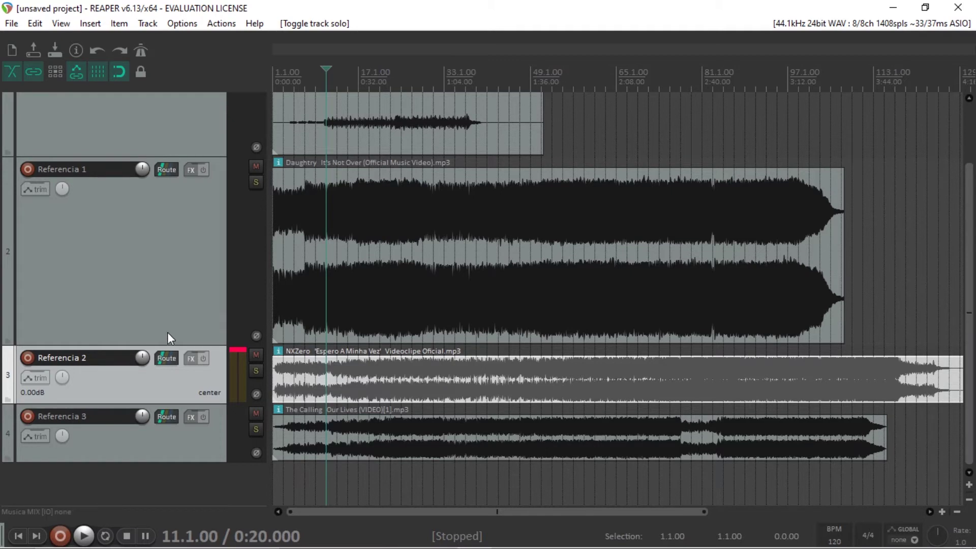
drag(174, 346, 199, 222)
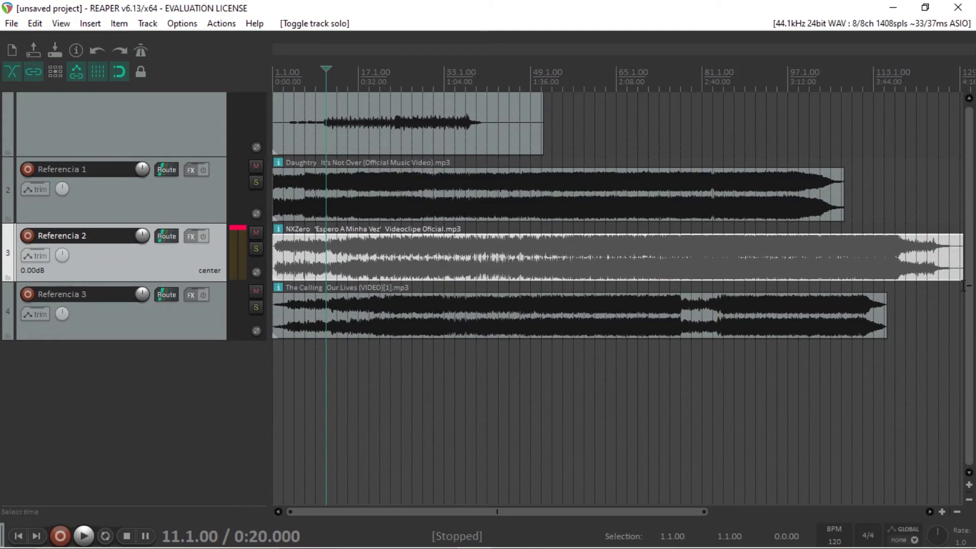
scroll(971, 264, up, 2)
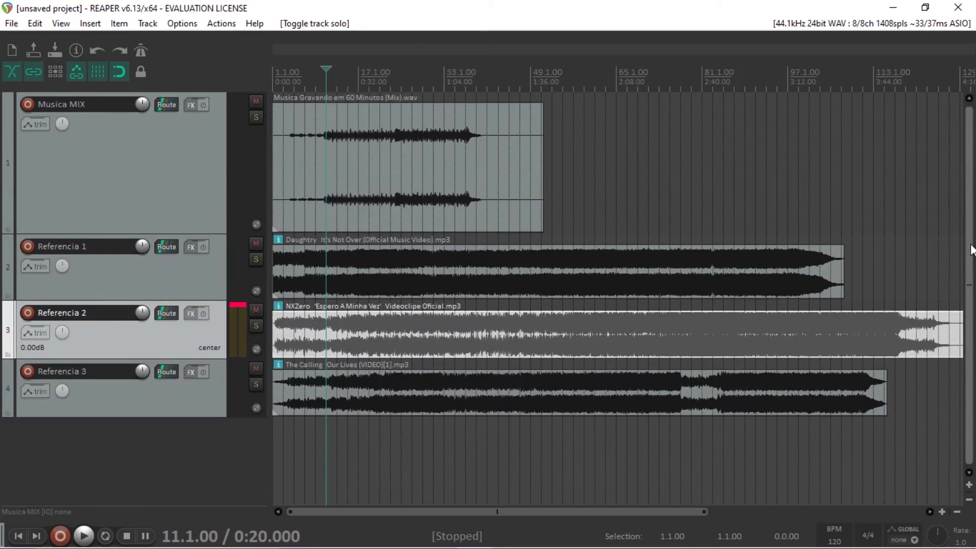
Step: Add the VST plugin Youlean Loudness Meter 2 to the master track through the mixer, and close the mixer
key(ctrl+m)
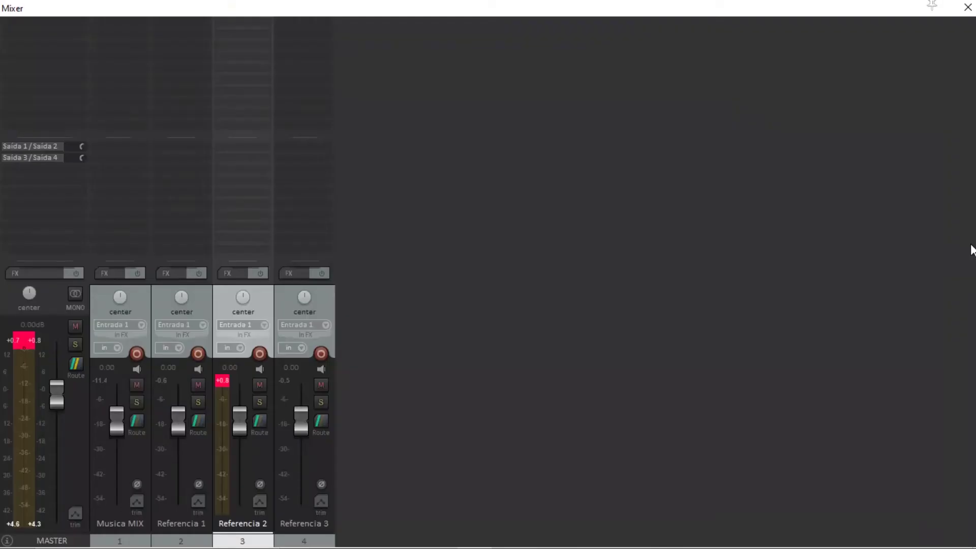
double_click(62, 21)
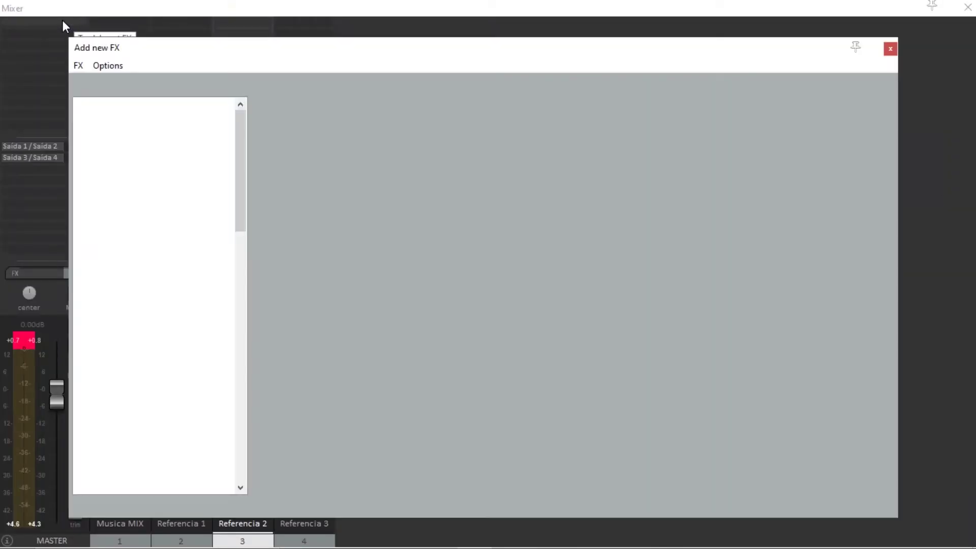
text(youle)
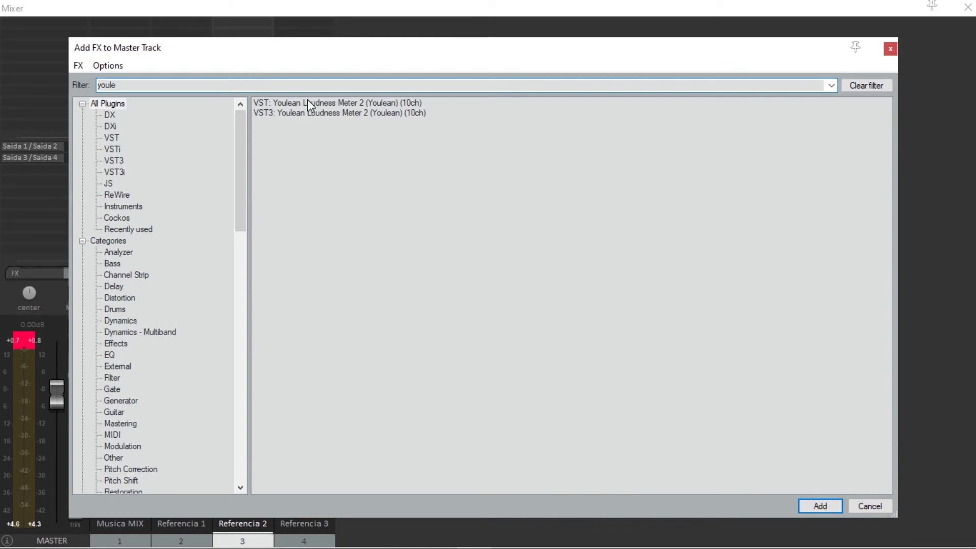
double_click(331, 104)
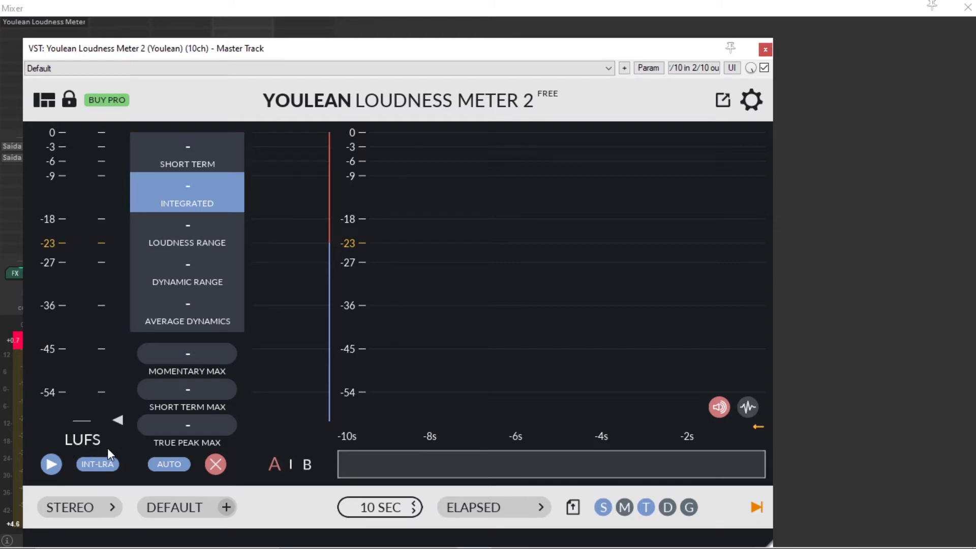
click(968, 7)
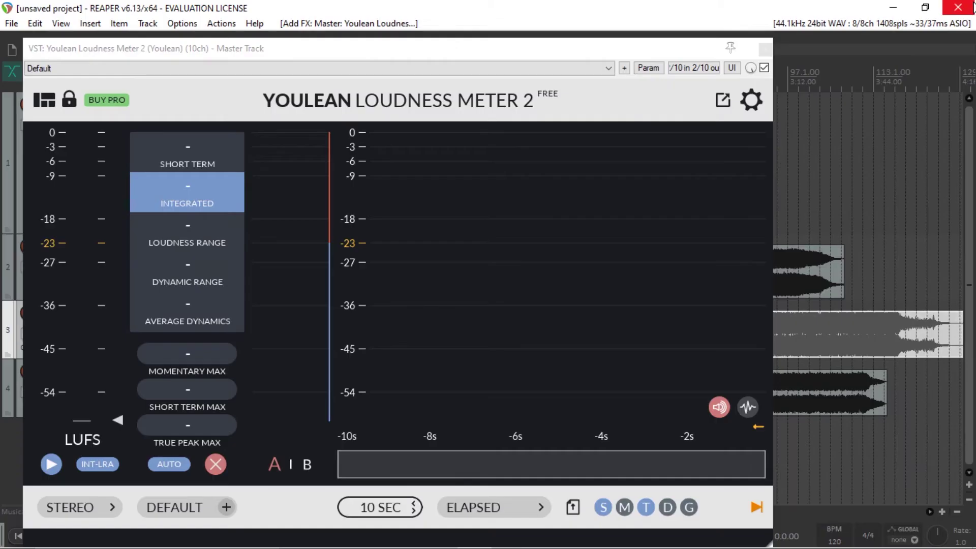
Step: Measure Referencia 1's loudness alone from measure 17 with the meter window clear of the track controls, then stop and remove its solo
drag(269, 49, 379, 36)
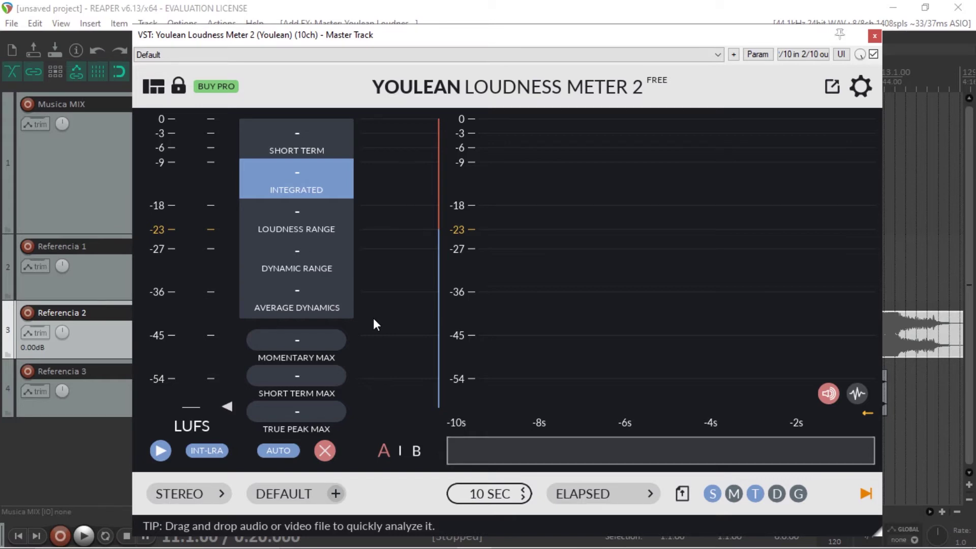
drag(726, 37, 773, 46)
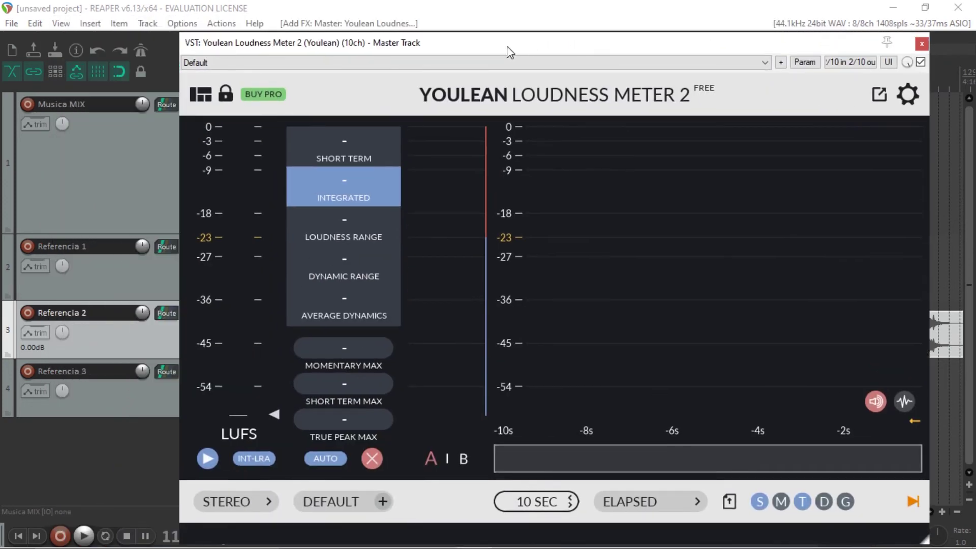
drag(508, 48, 645, 68)
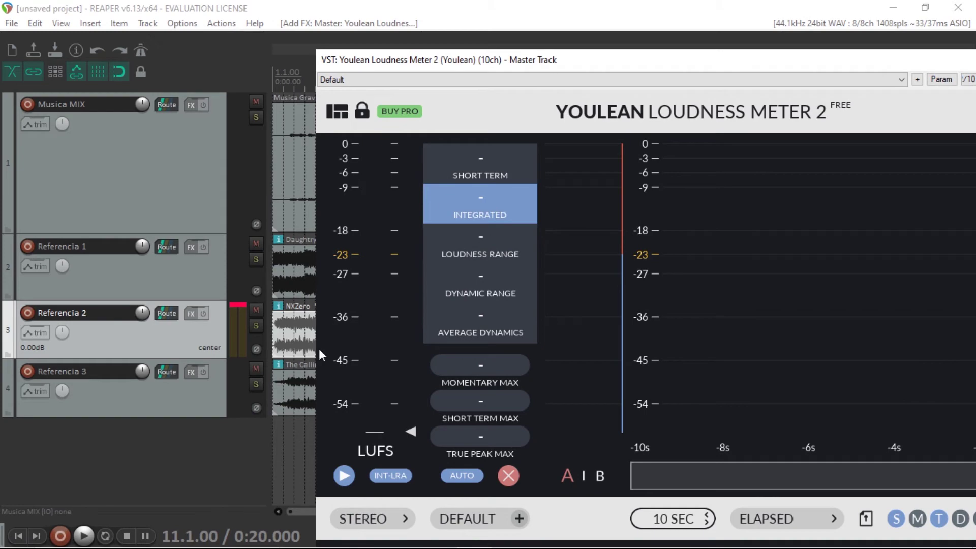
click(256, 259)
drag(423, 59, 621, 73)
click(359, 69)
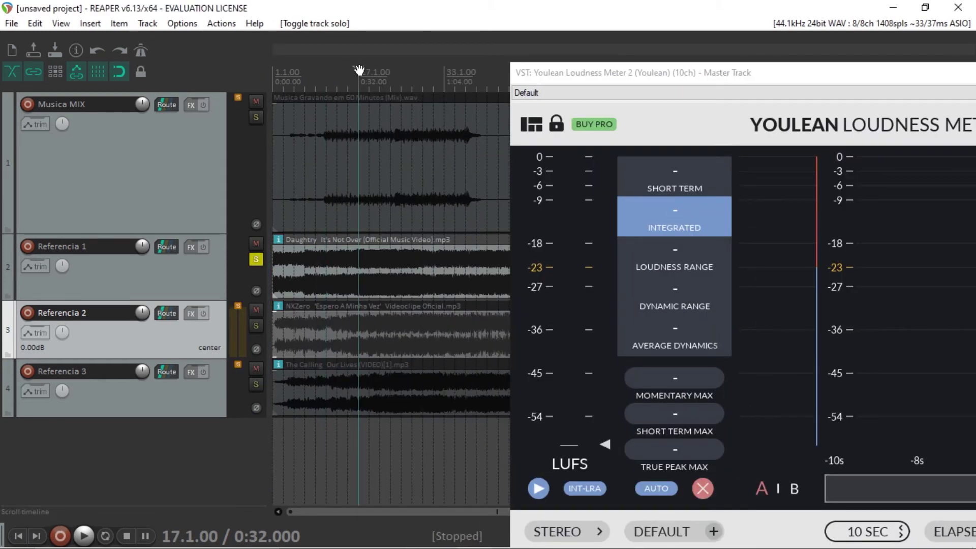
key(space)
drag(654, 77, 277, 41)
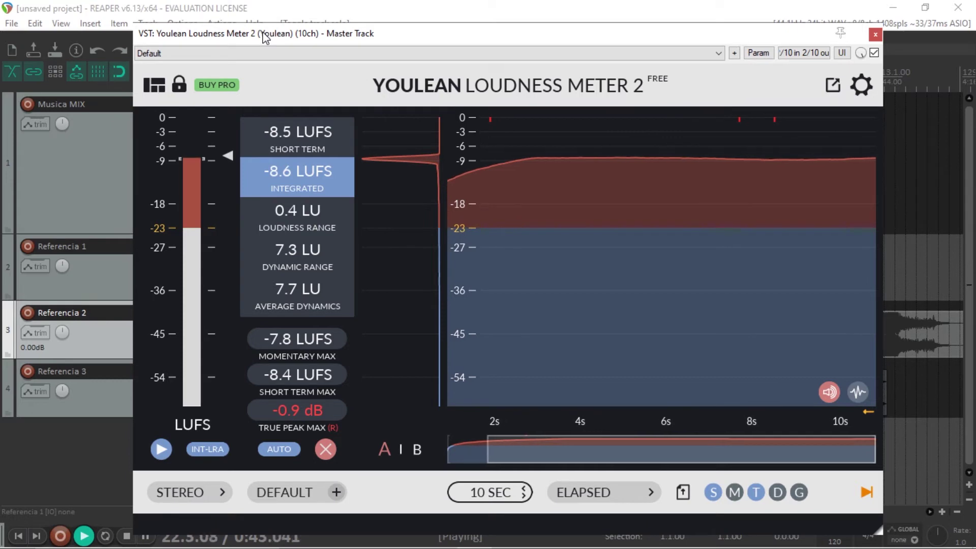
drag(265, 37, 407, 46)
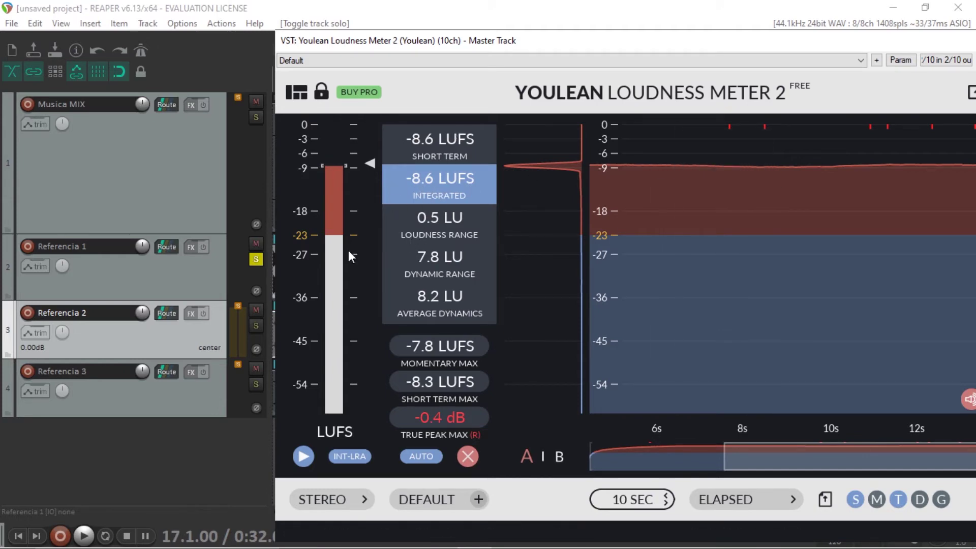
click(257, 260)
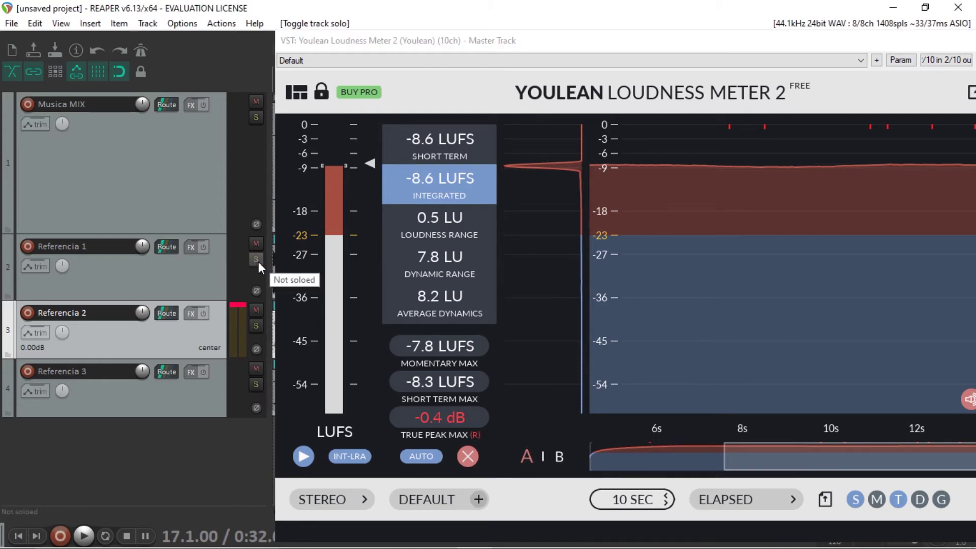
Step: Solo Referencia 2 and measure its loudness from shortly before measure 97, keeping the whole meter window in view
drag(396, 41, 428, 26)
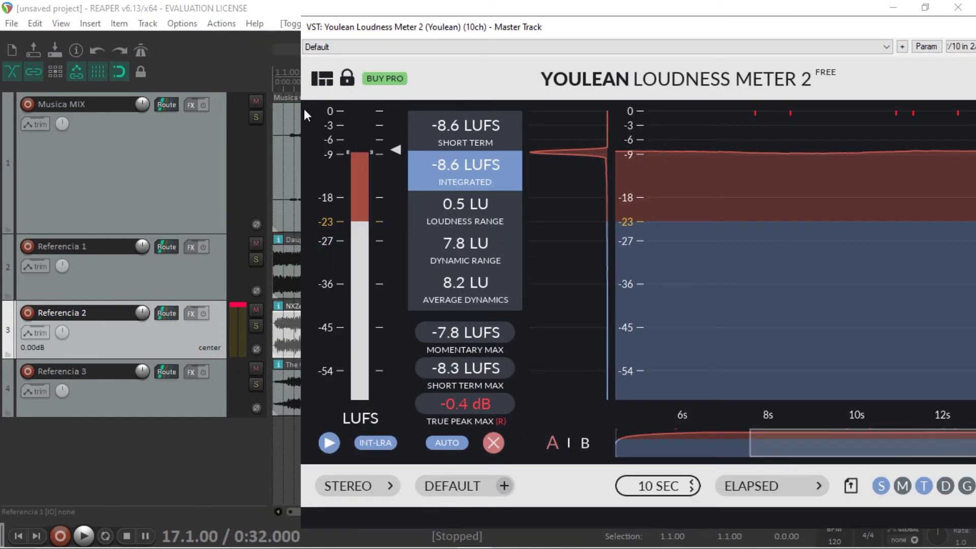
click(256, 326)
drag(441, 31, 539, 137)
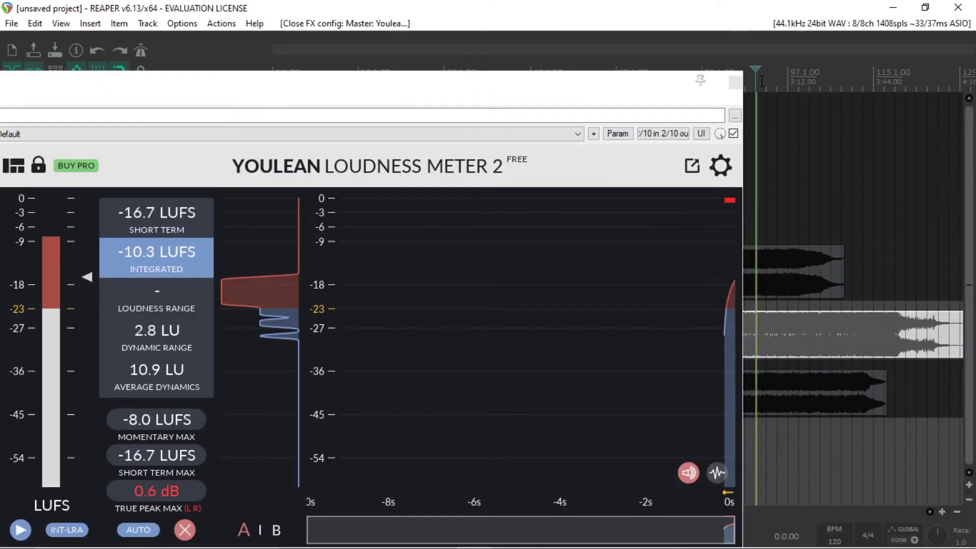
drag(244, 96, 420, 54)
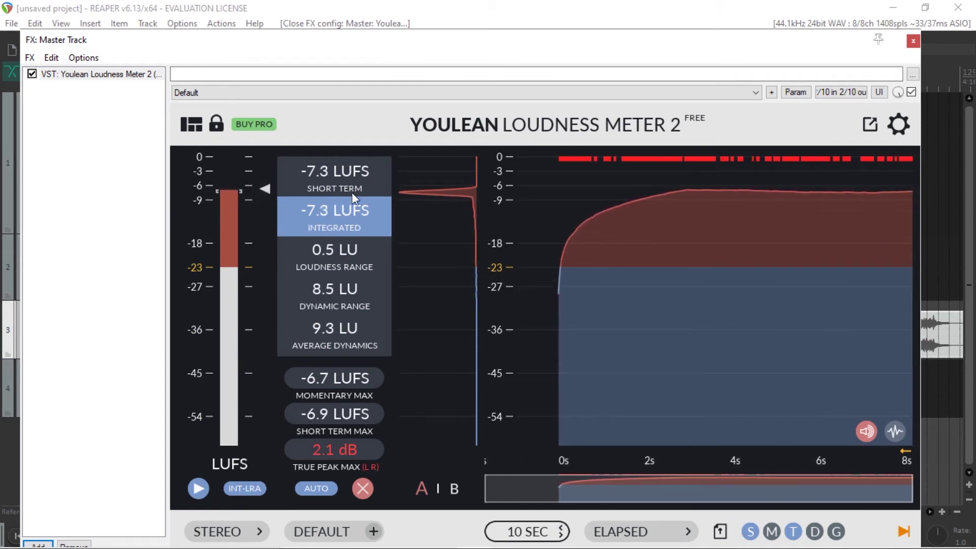
Step: Stop measuring Referencia 2 and remove its solo, with the meter window moved clear of the track controls
click(614, 14)
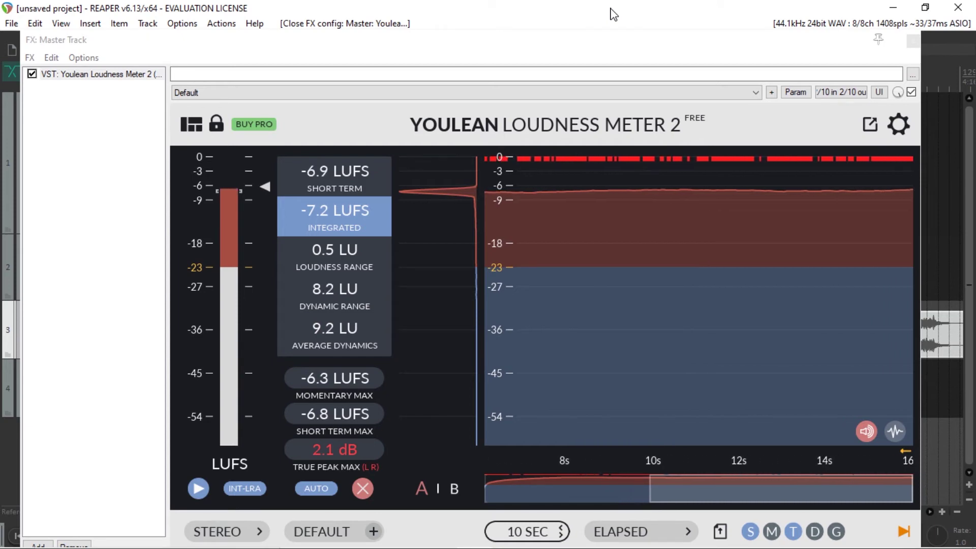
drag(638, 37, 605, 87)
drag(320, 83, 548, 95)
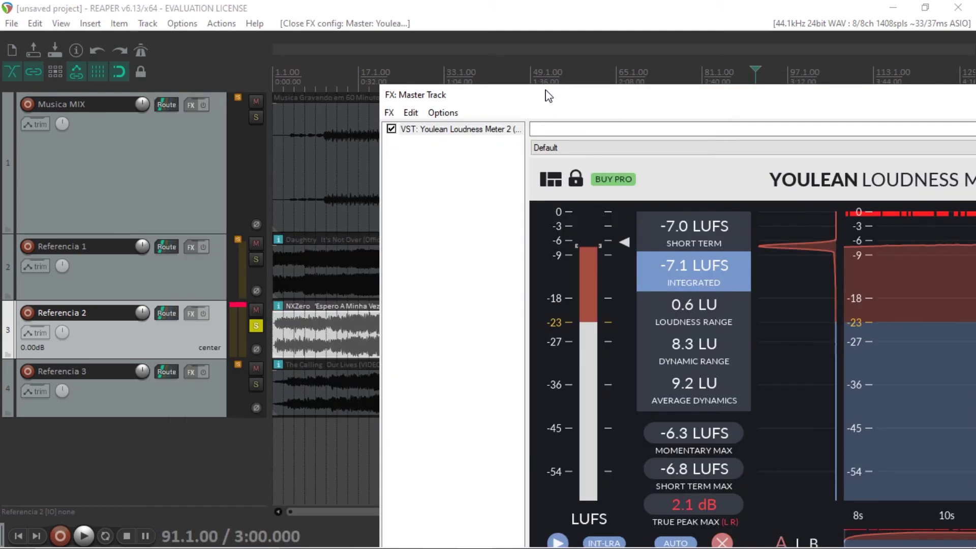
click(257, 326)
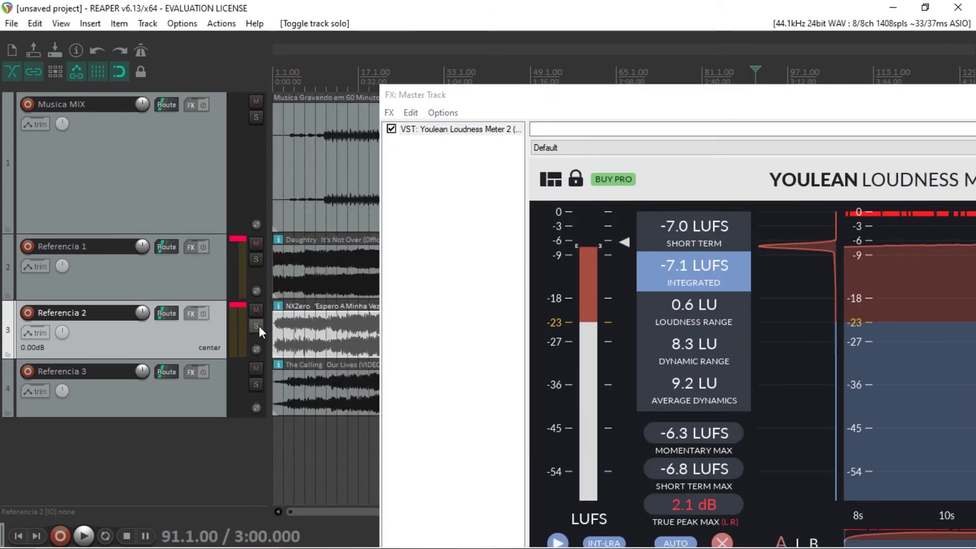
Step: Solo Referencia 3 and measure its loudness from measure 23, stopping playback and keeping the meter readings fully in view
click(256, 382)
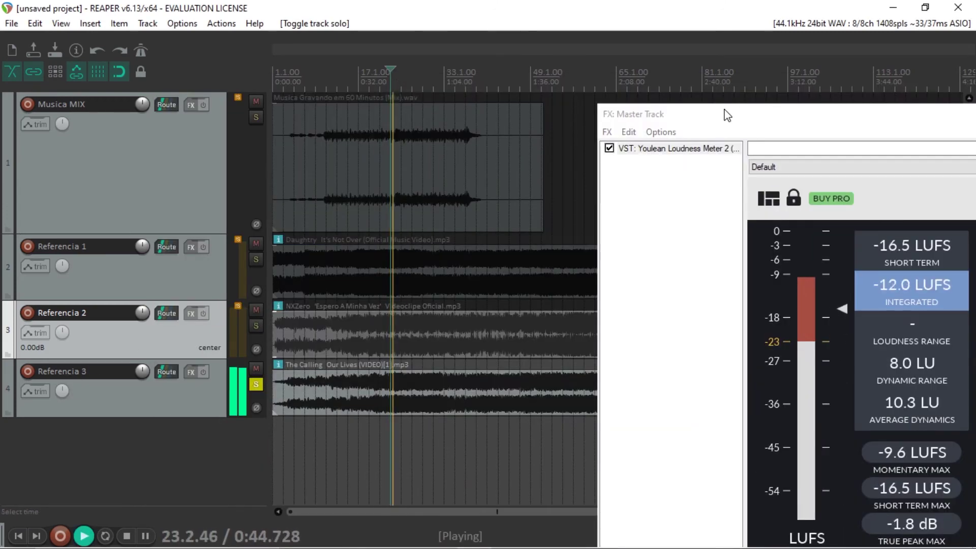
drag(727, 116, 184, 48)
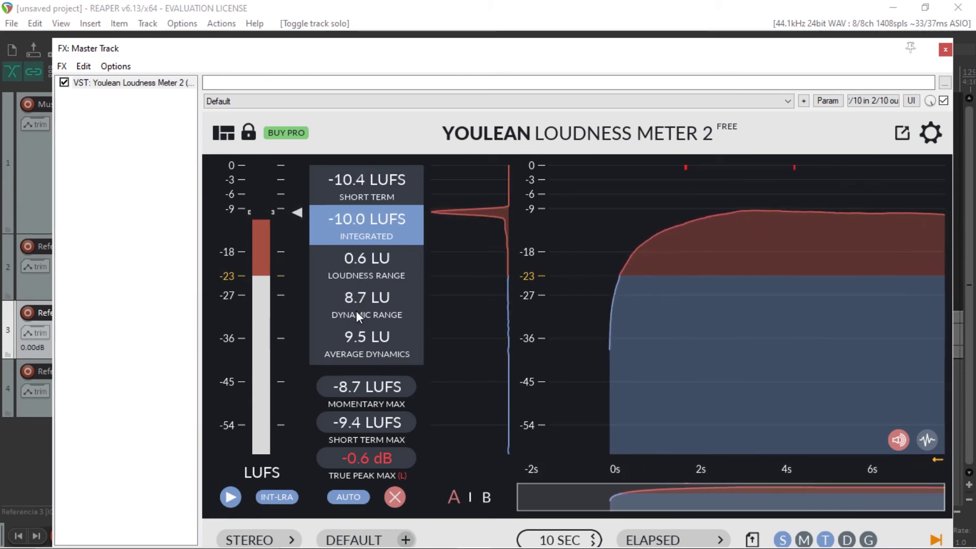
click(476, 7)
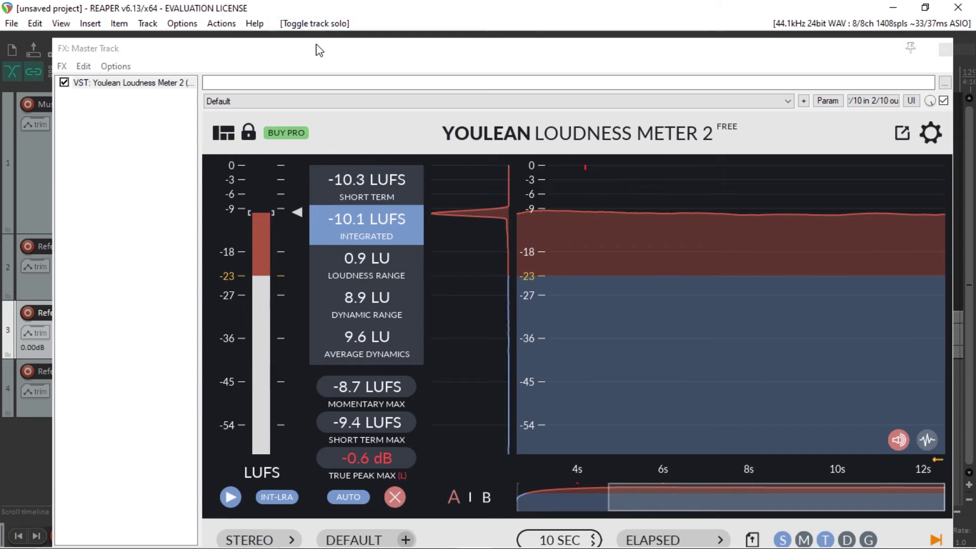
drag(319, 47, 410, 50)
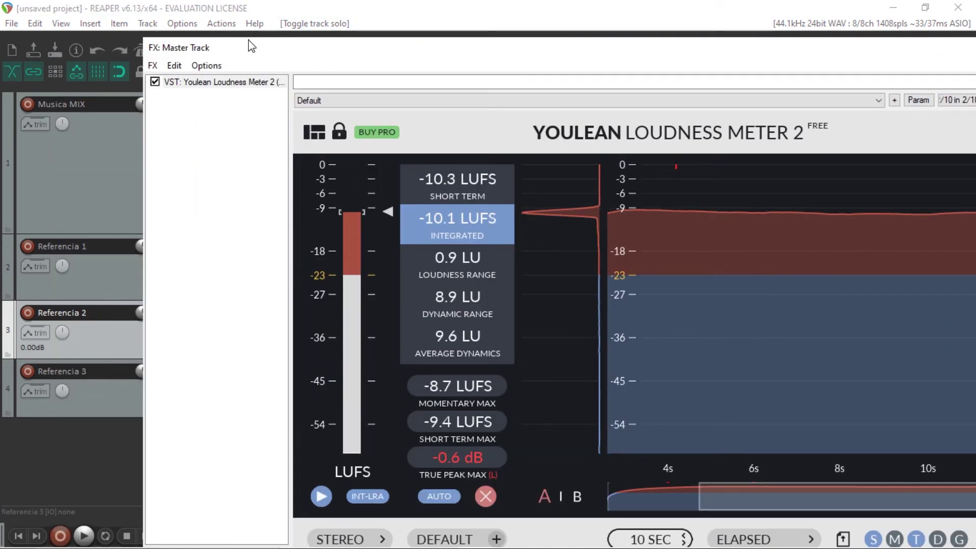
drag(251, 45, 138, 26)
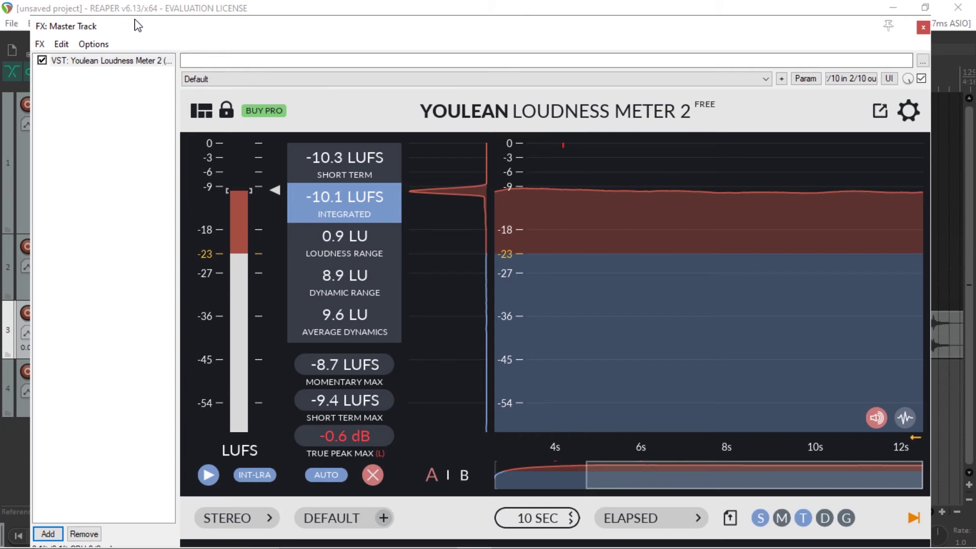
drag(137, 25, 179, 26)
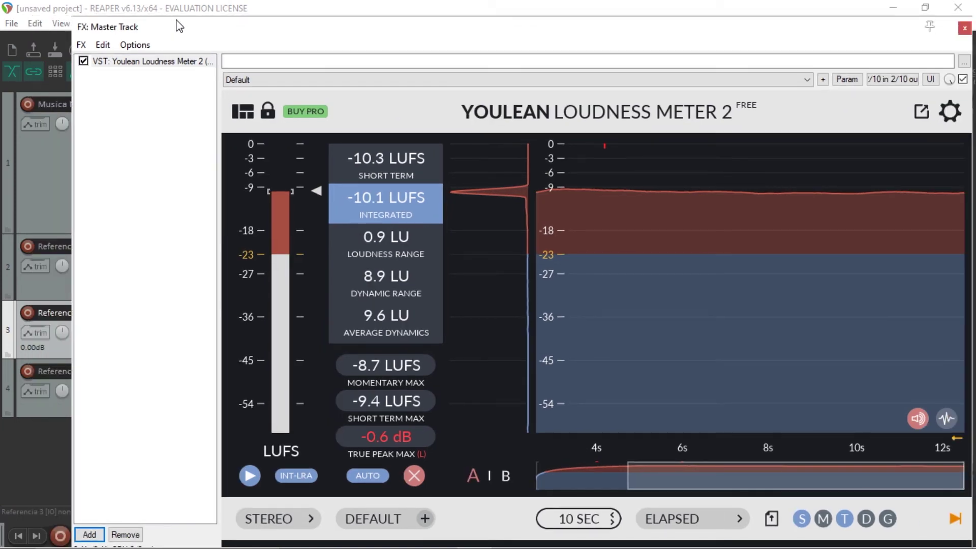
drag(179, 26, 143, 28)
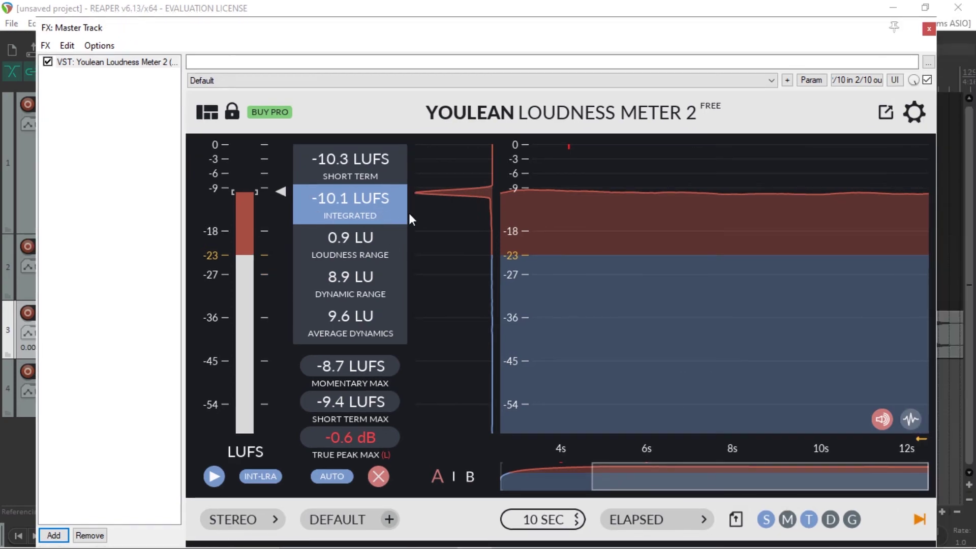
Step: Move the meter window off the track controls and remove Referencia 3's solo
drag(535, 31, 459, 151)
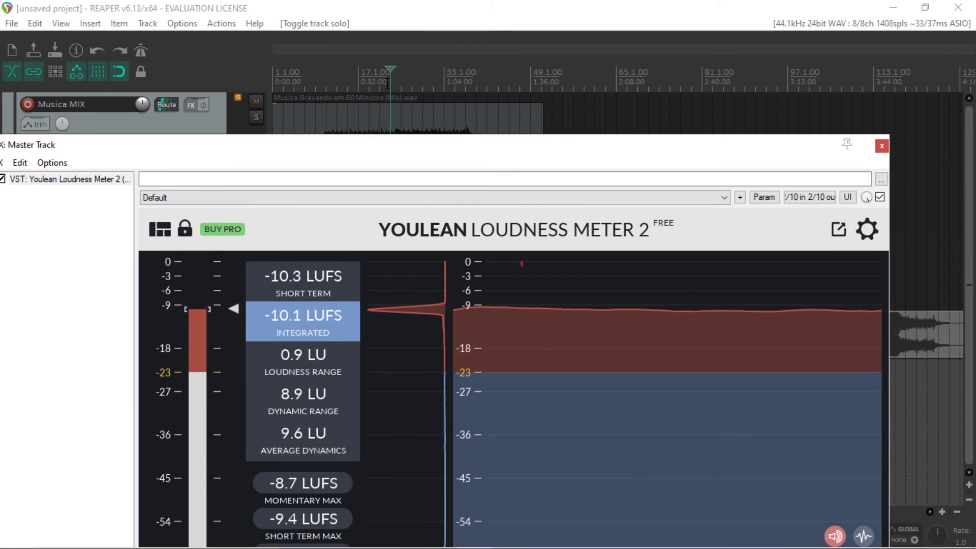
drag(233, 143, 521, 54)
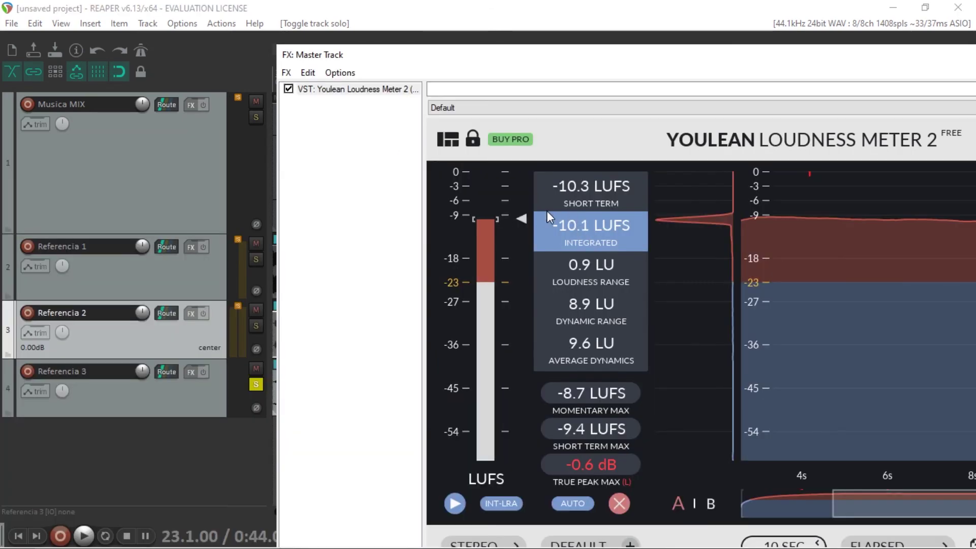
click(255, 385)
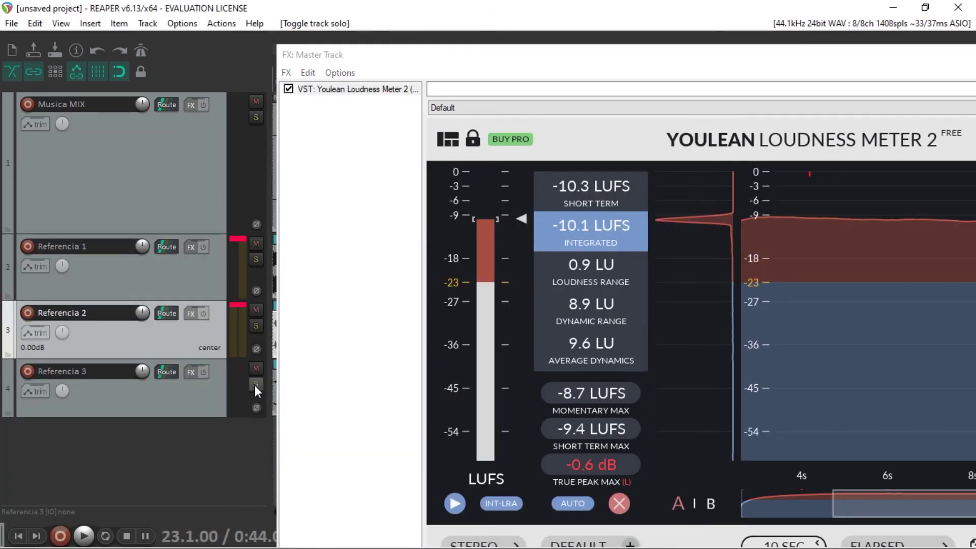
Step: Solo Musica MIX and measure its loudness from measure 23 with the meter window back in view, then stop playback
double_click(465, 58)
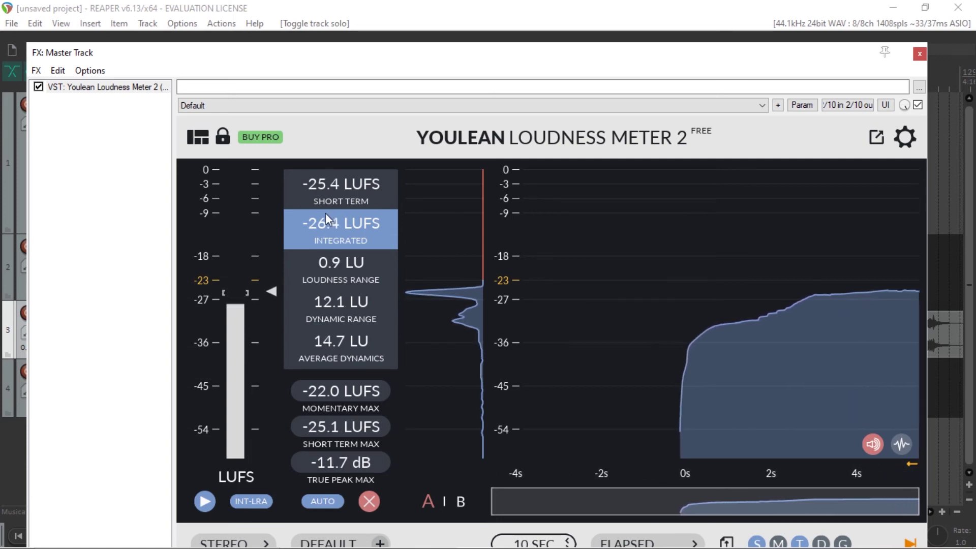
click(448, 10)
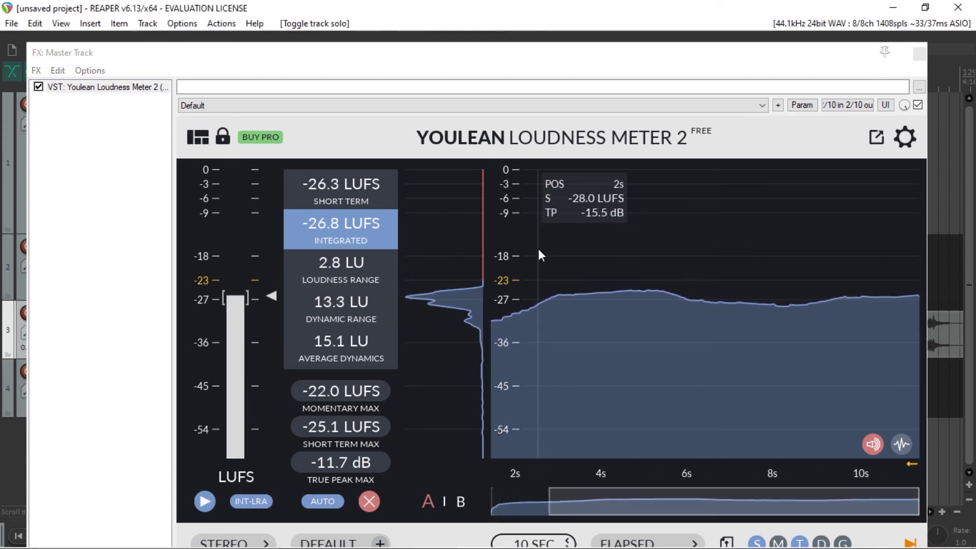
mouse_move(596, 213)
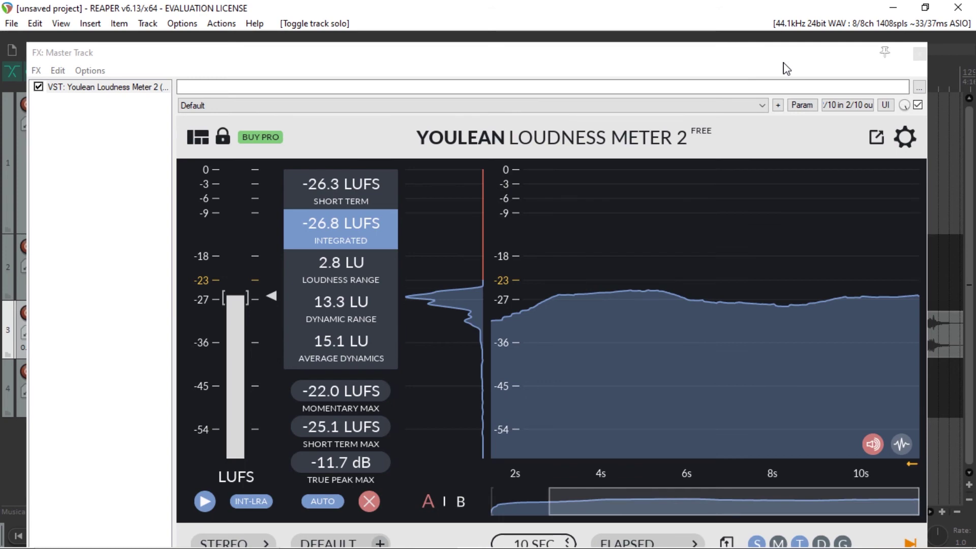
Step: Close the master track's effects window and select the Musica MIX audio item
click(919, 54)
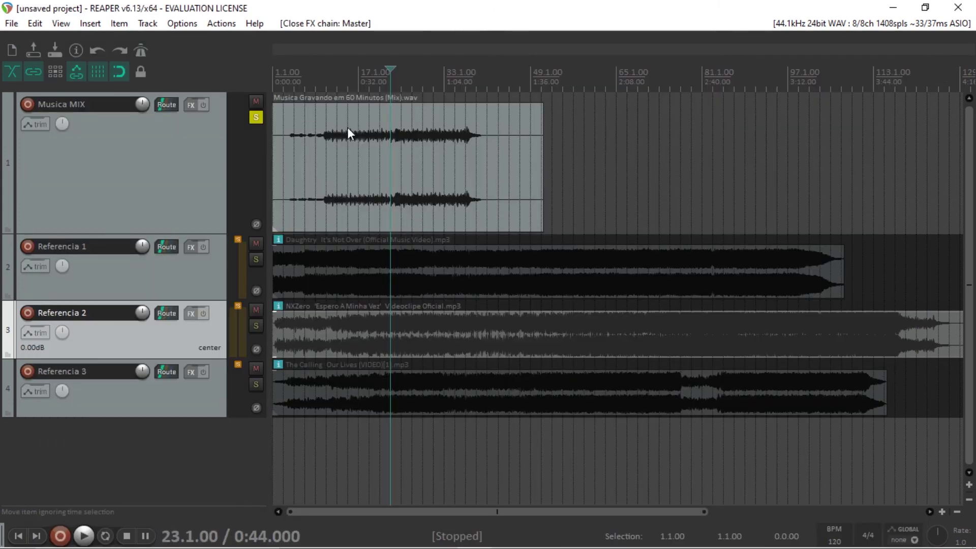
click(422, 125)
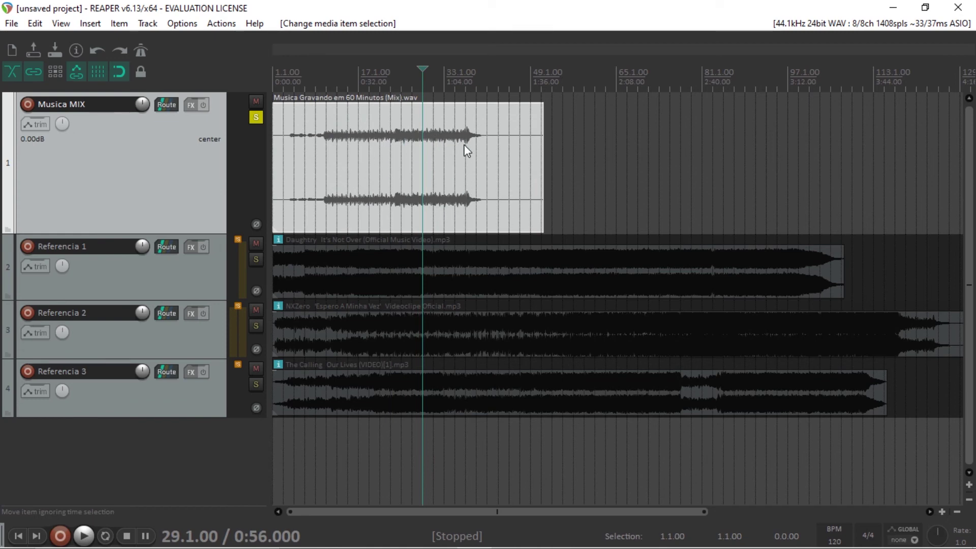
key(ctrl+z)
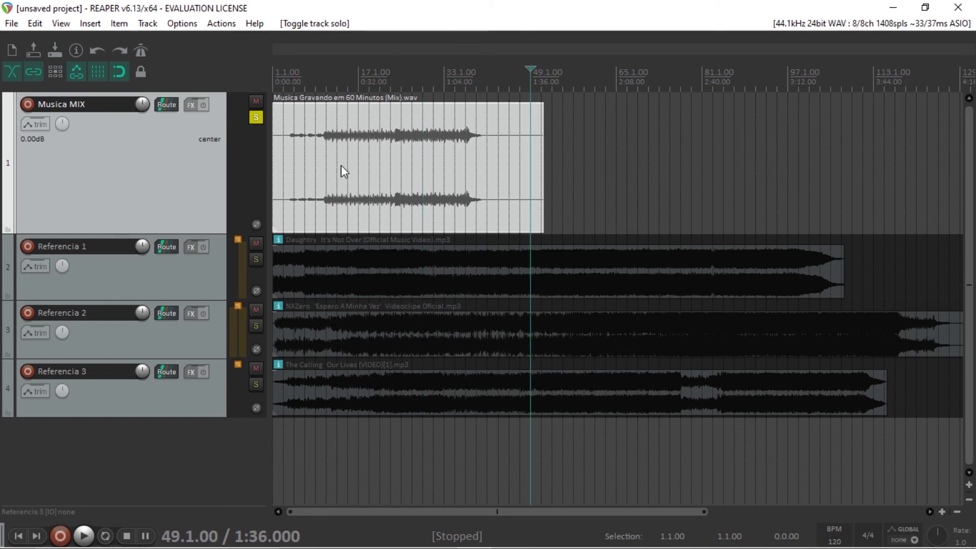